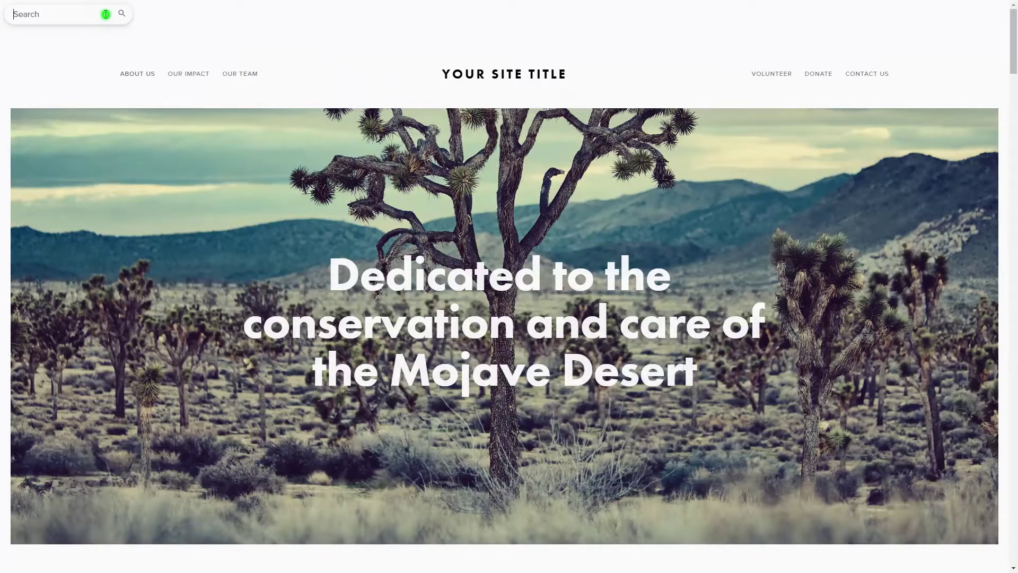
text(produc)
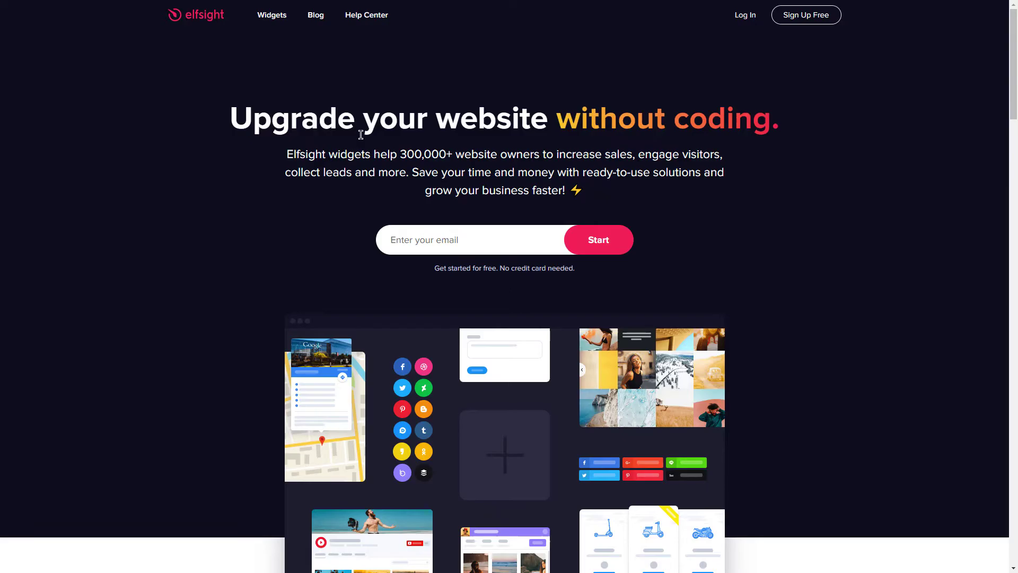
Step: Go from the Widgets menu to the Search widget page under Tools
click(276, 26)
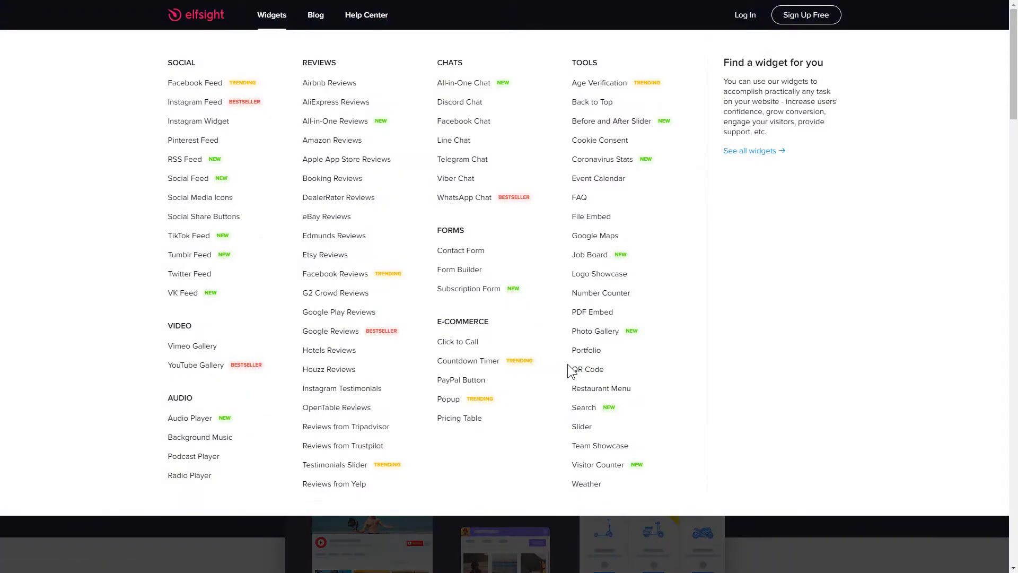
click(589, 410)
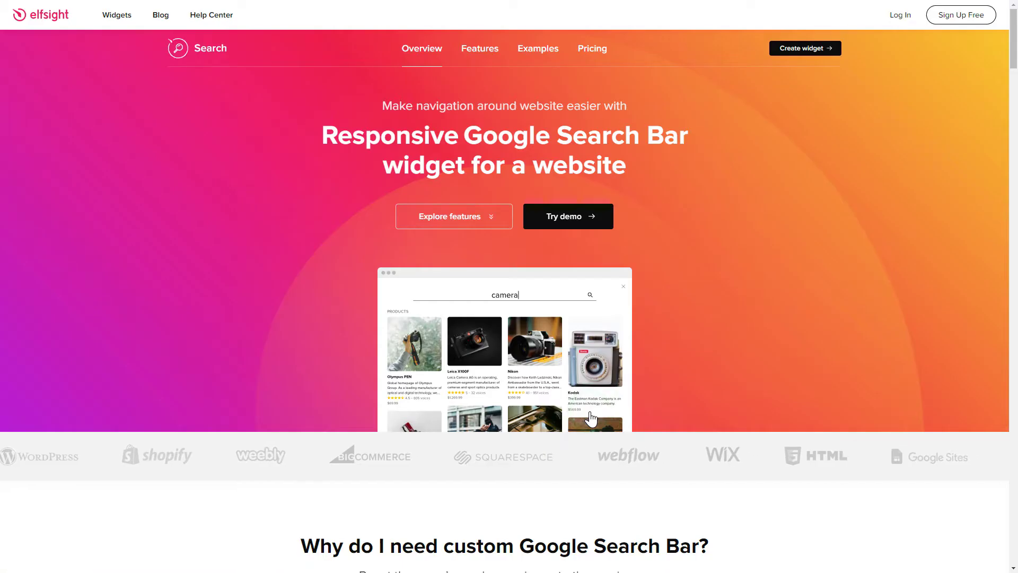
Step: Start a Google Search widget, preview Floating Button and Embedded Search, then continue with Menu Inline Search
click(801, 49)
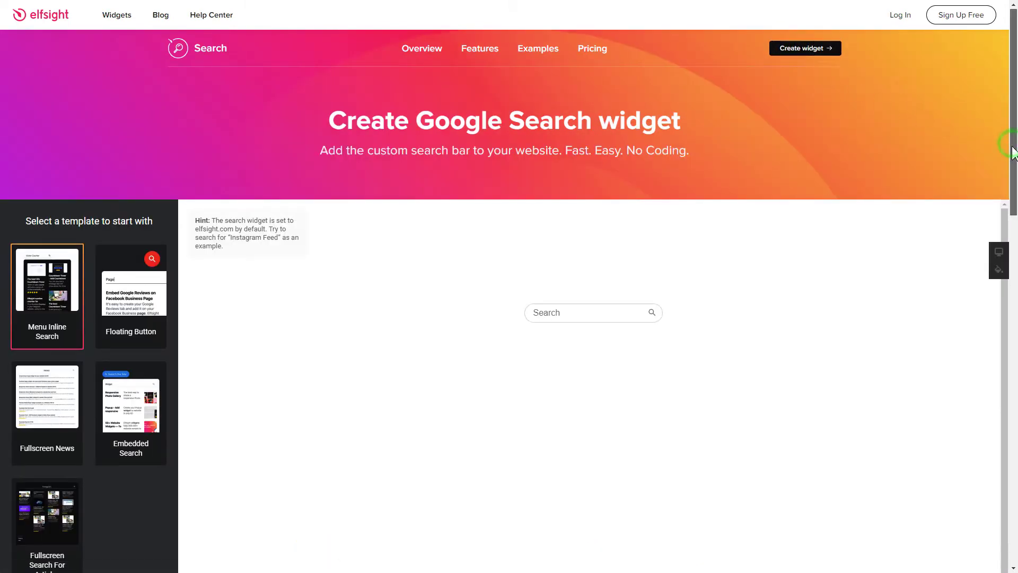
scroll(1000, 192, down, 2)
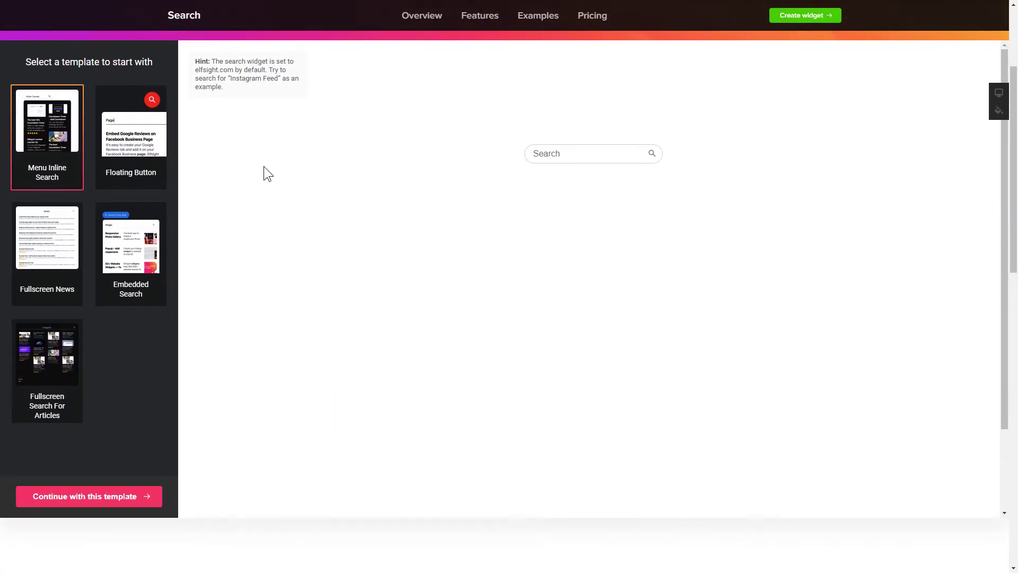
click(131, 172)
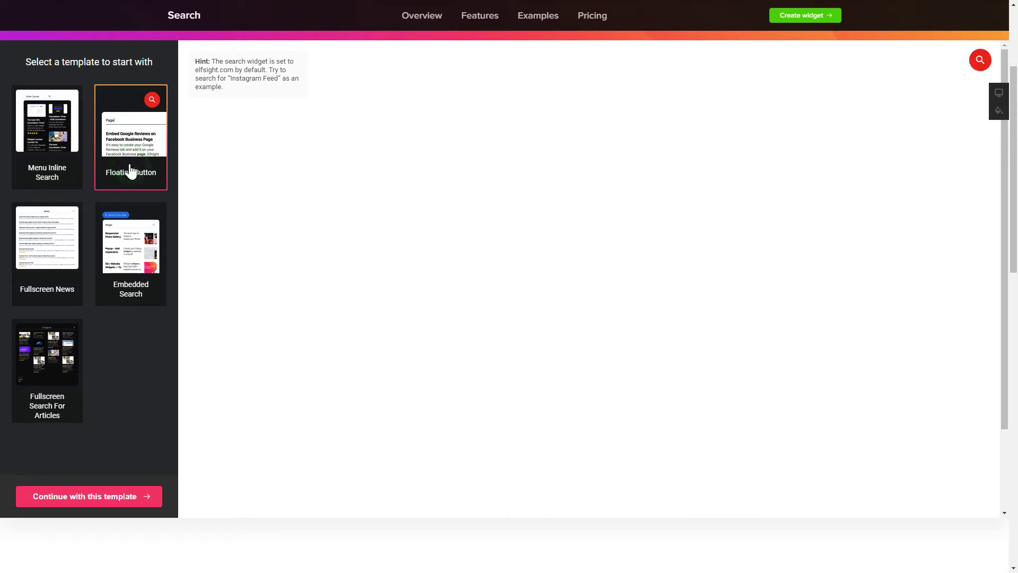
click(131, 251)
click(45, 165)
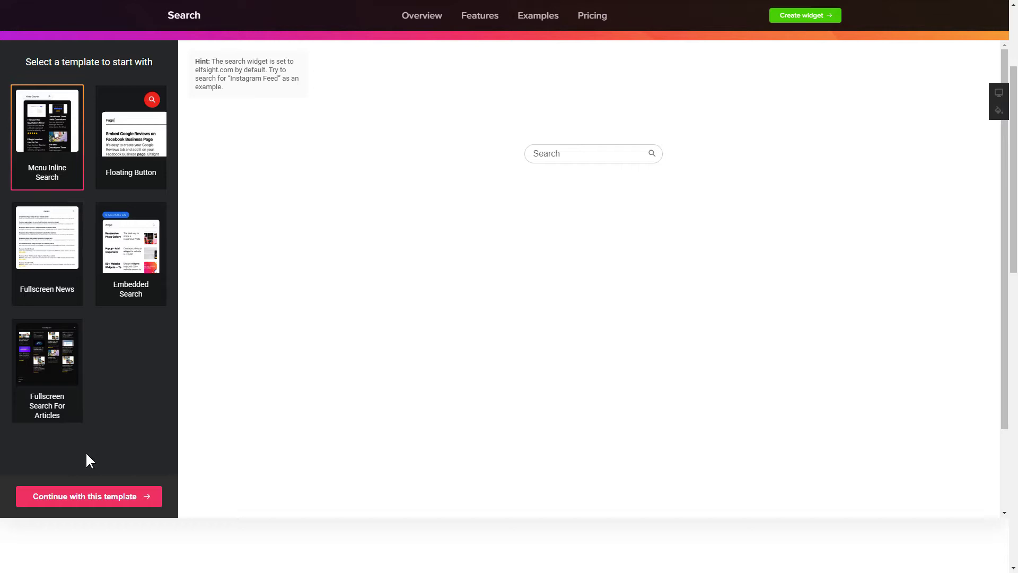
click(87, 499)
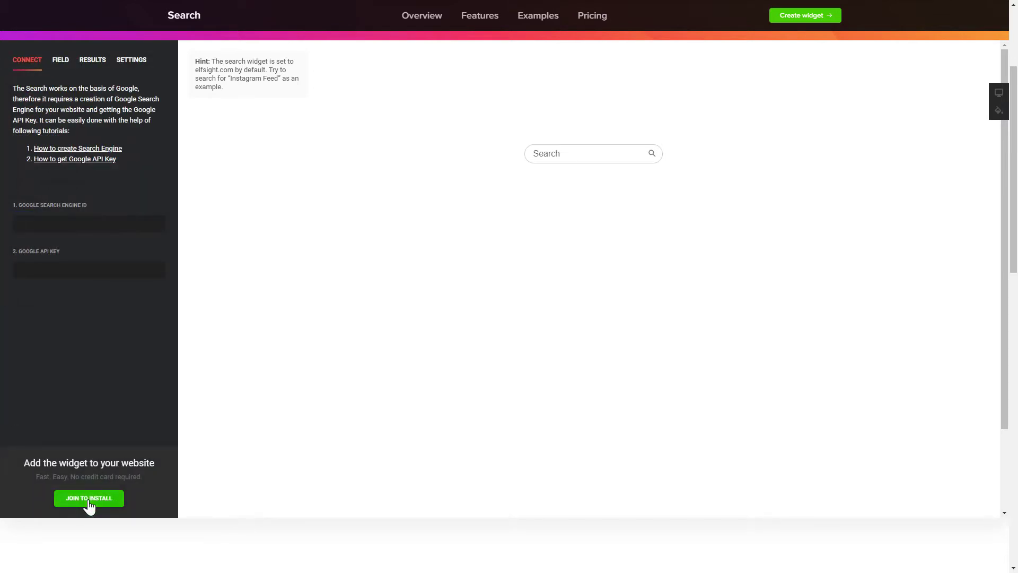
Step: Paste the Google Search Engine ID and the Google API Key into their fields
right_click(131, 226)
click(164, 307)
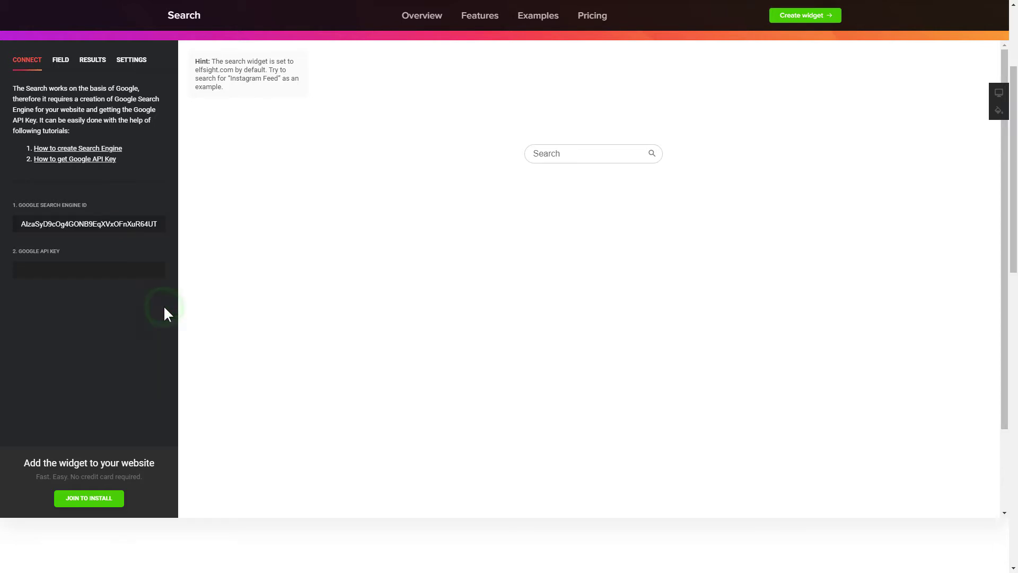
right_click(141, 269)
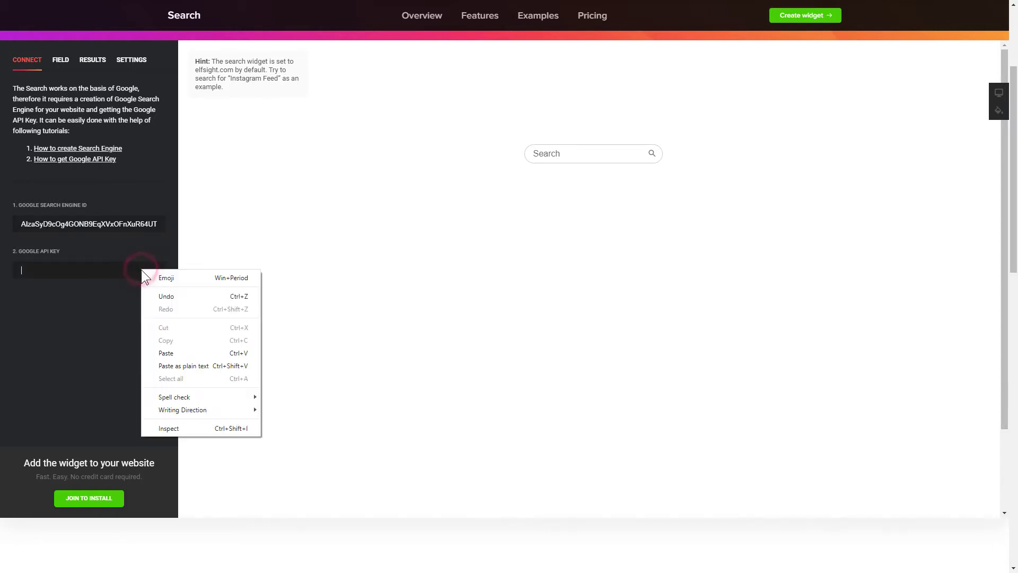
click(180, 354)
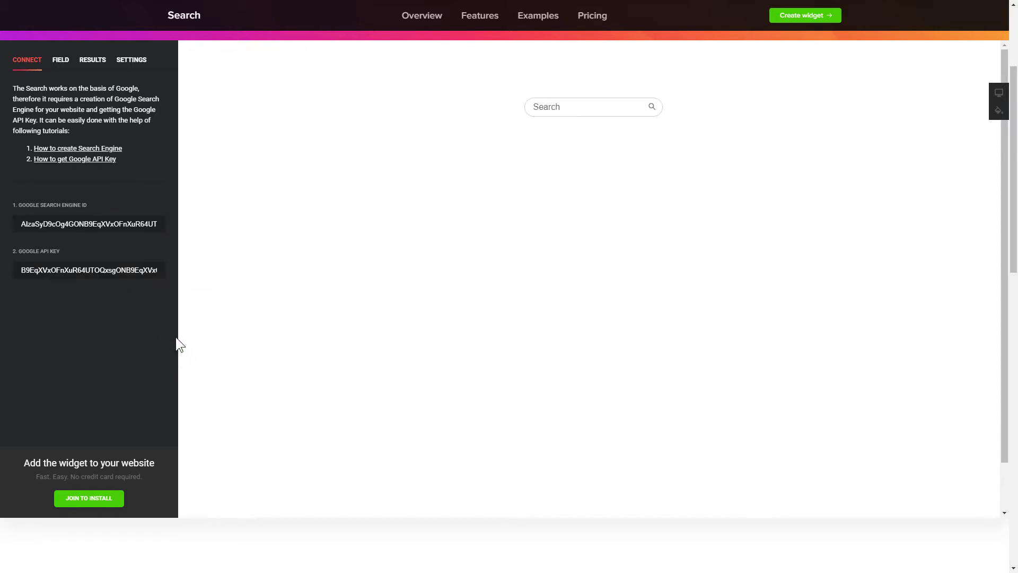
Step: Review the search field types, results display and general settings, then return to the Connect fields
click(61, 62)
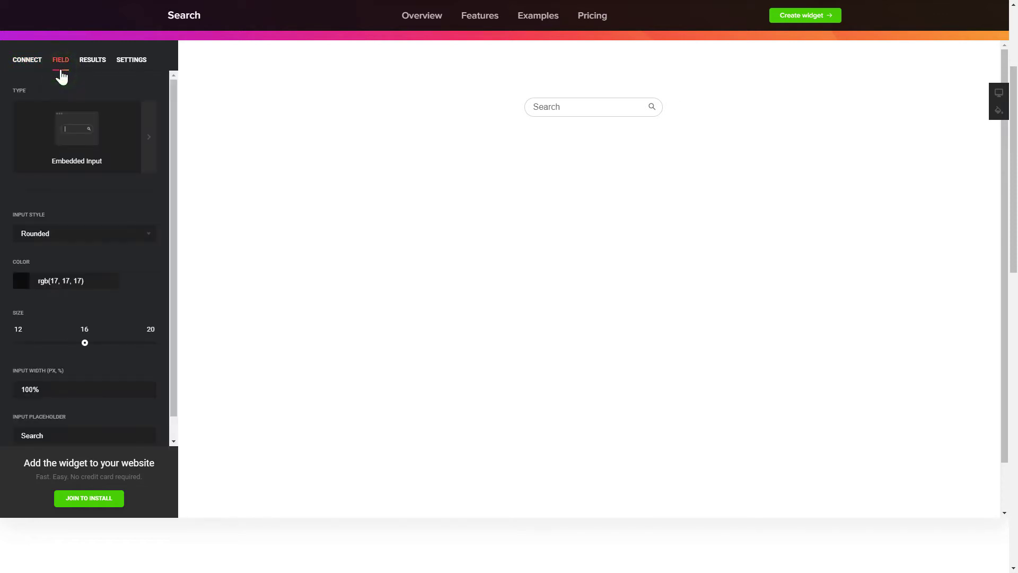
click(118, 135)
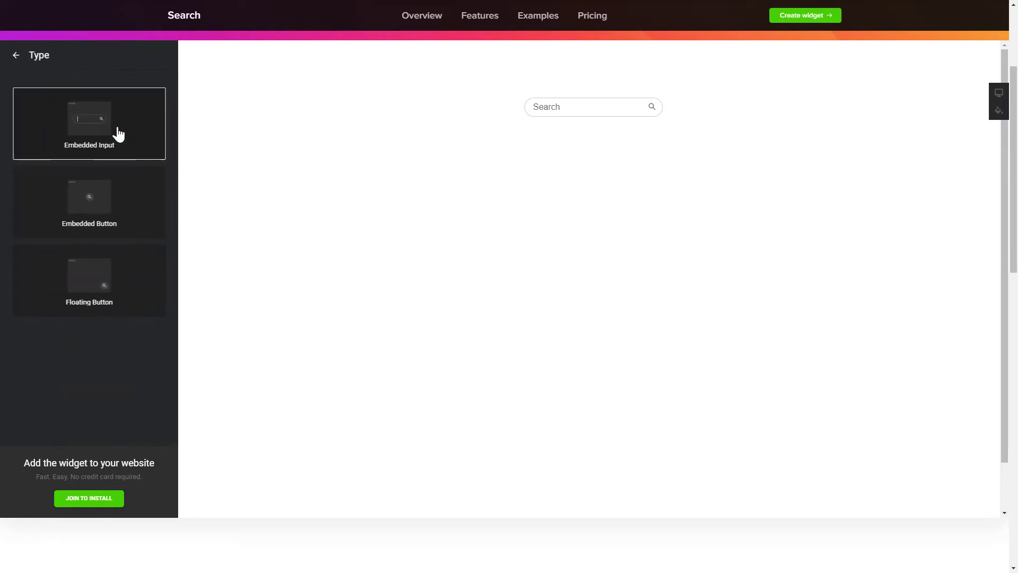
click(16, 57)
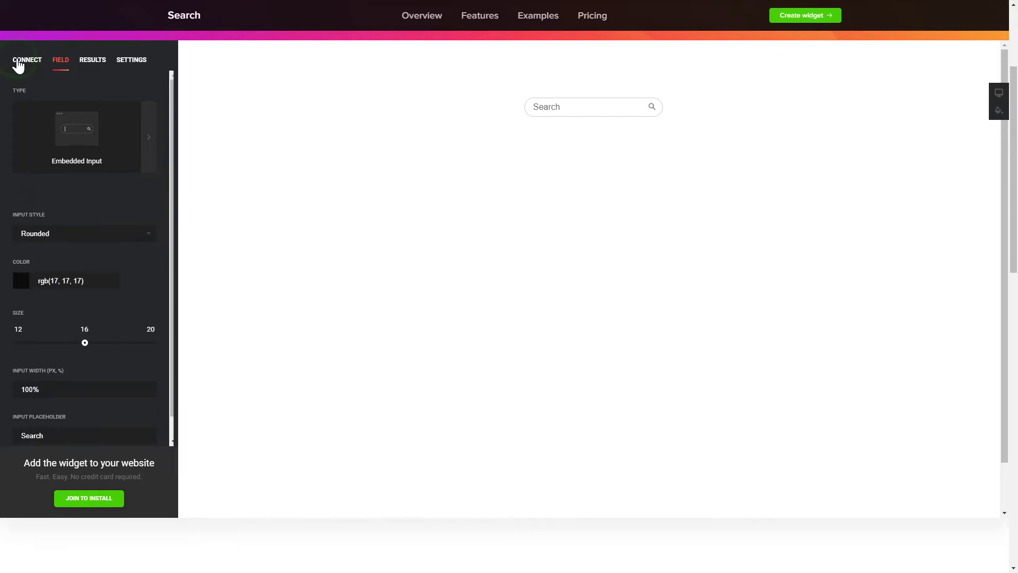
click(91, 70)
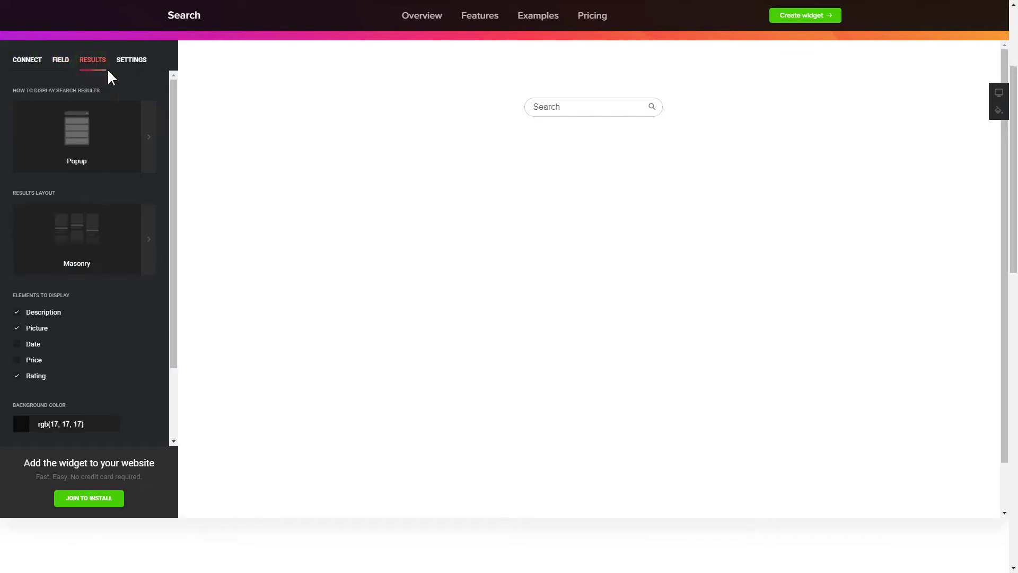
drag(172, 103, 172, 168)
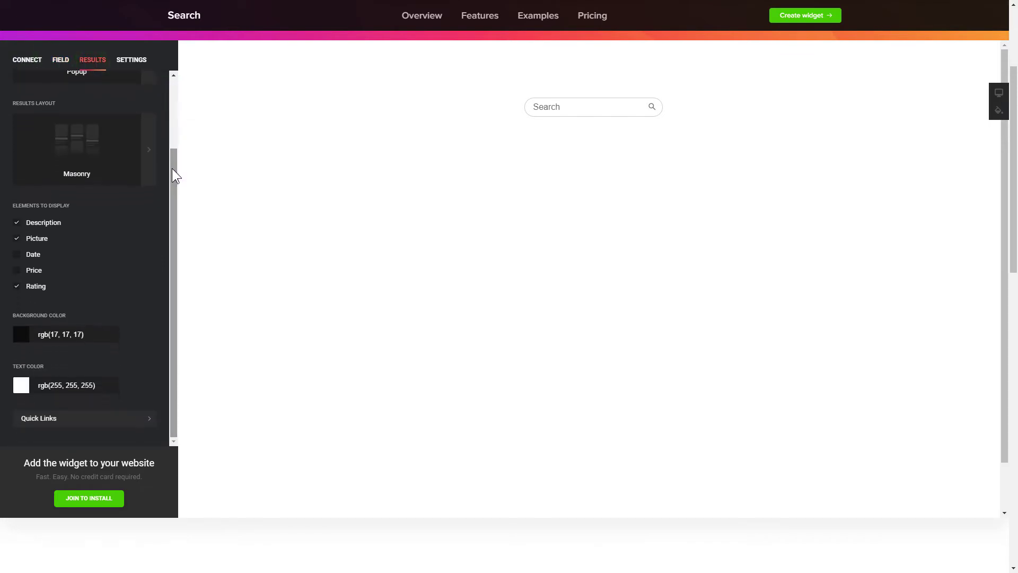
click(132, 64)
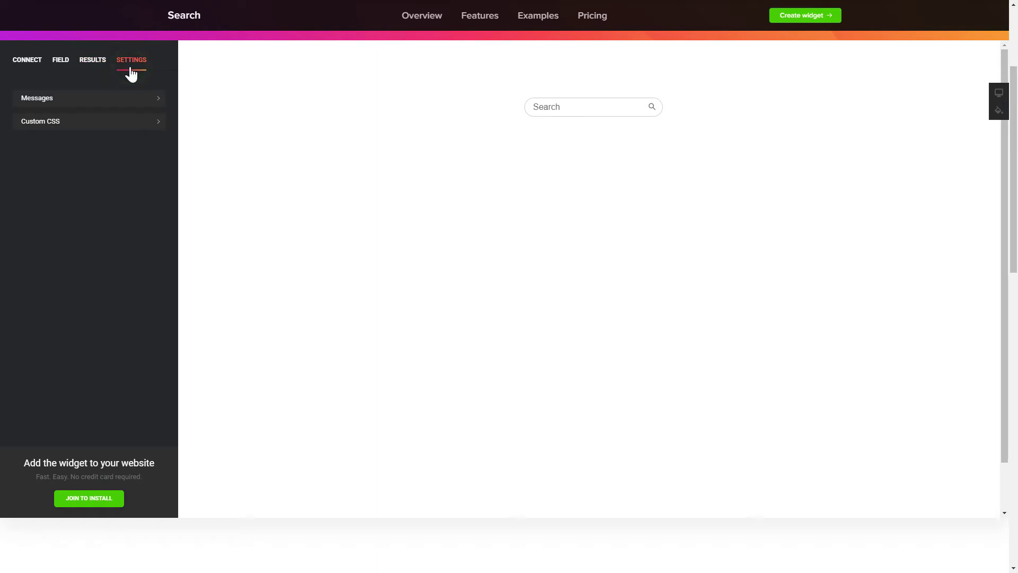
click(29, 70)
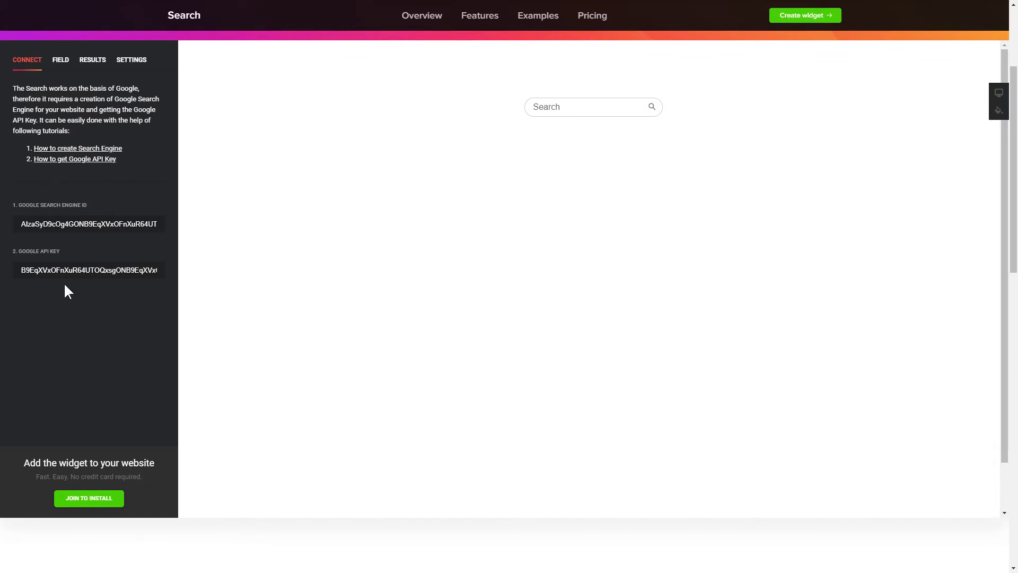
Step: Join to install, entering email and password in the Sign Up popup to create the account
click(88, 499)
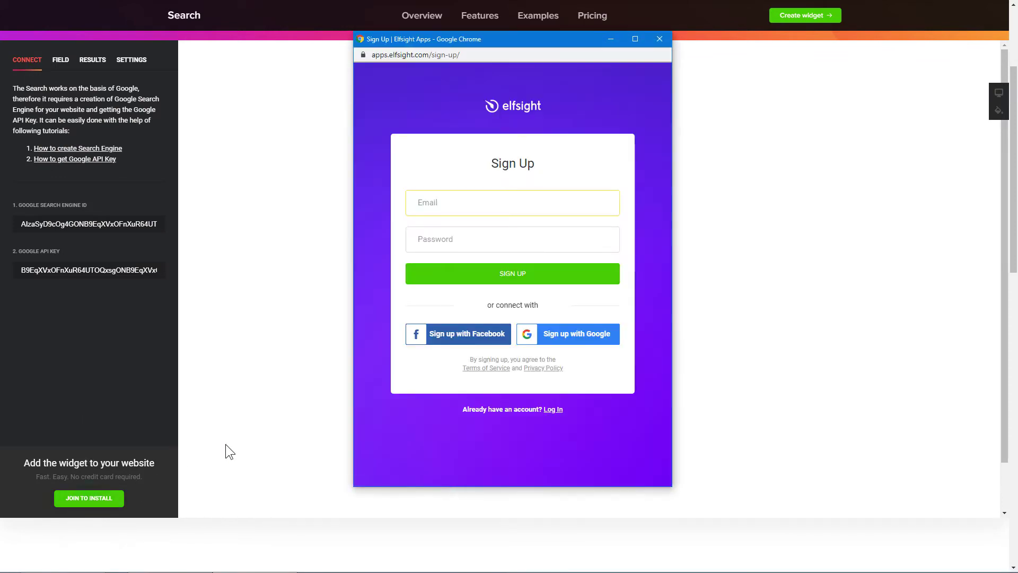
click(588, 203)
click(588, 236)
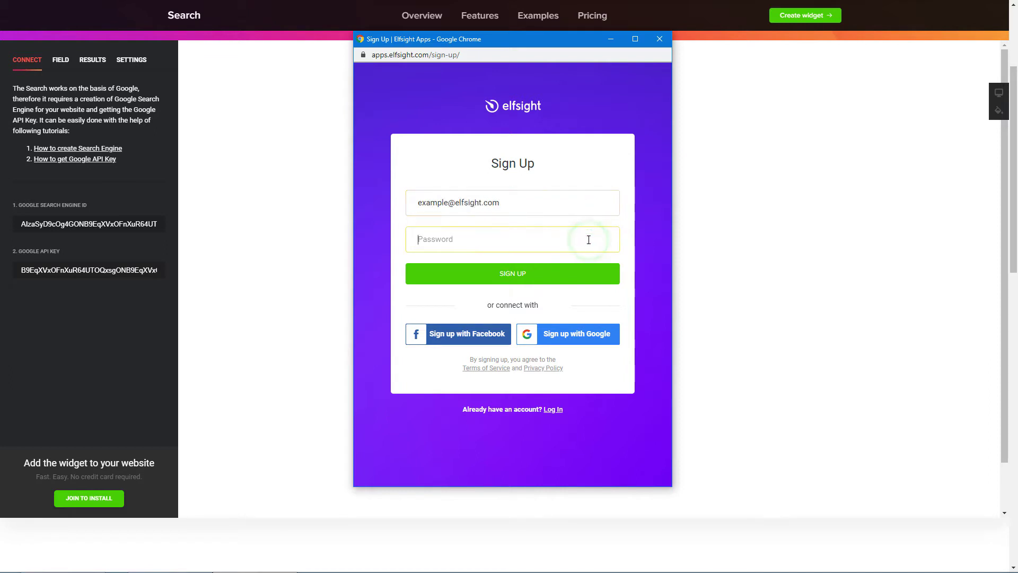
click(514, 280)
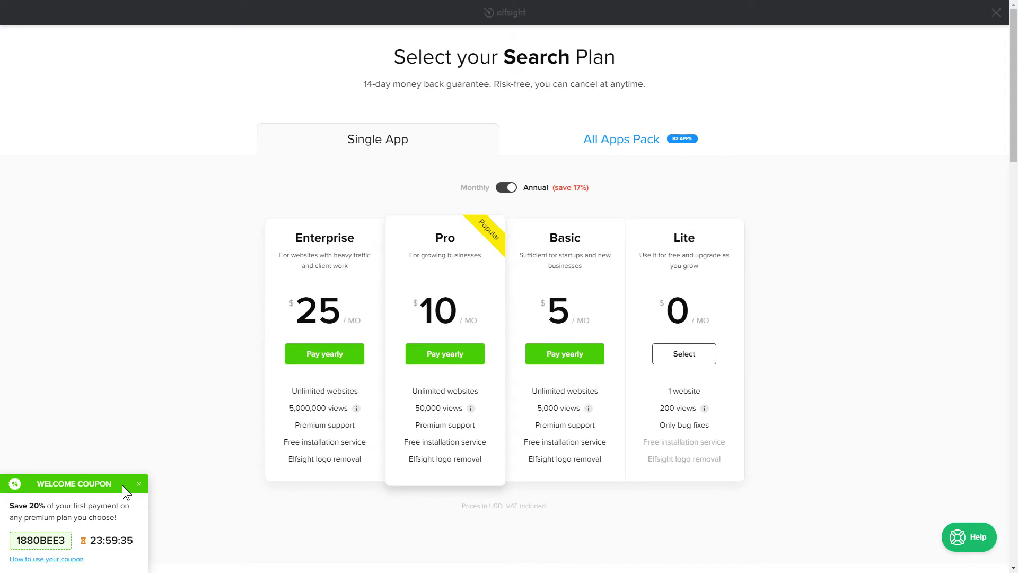
Step: Select the free Lite plan to reach the widget's installation code
click(683, 362)
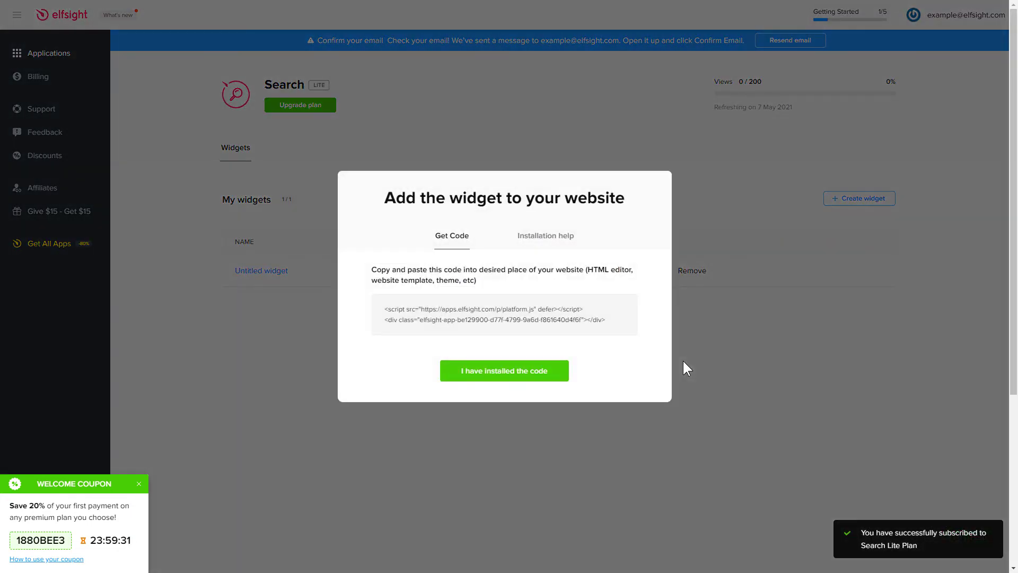
Step: Copy the installation code, then reach Edit HTML from Blogger's Theme three-dot menu
click(619, 327)
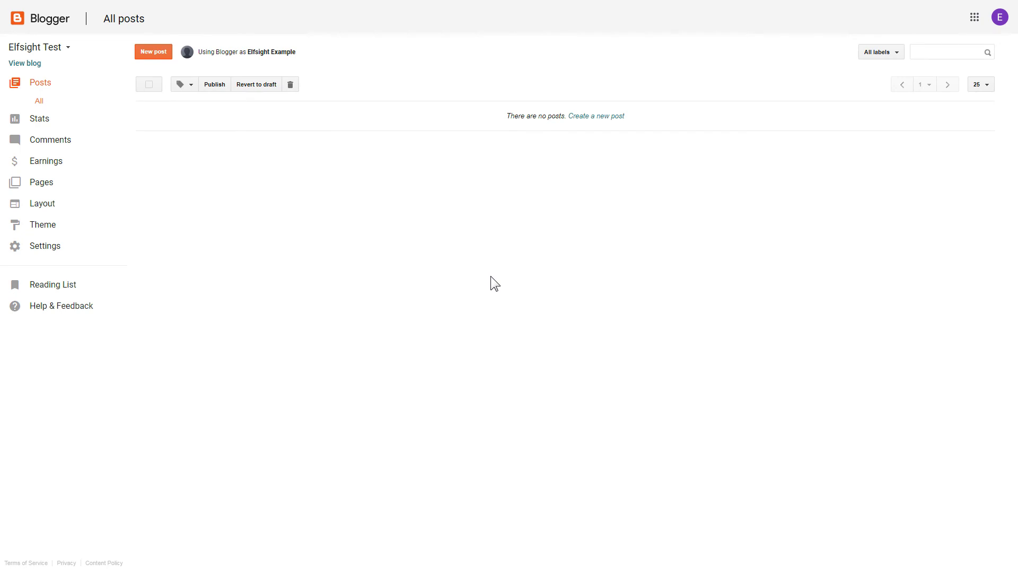
click(70, 230)
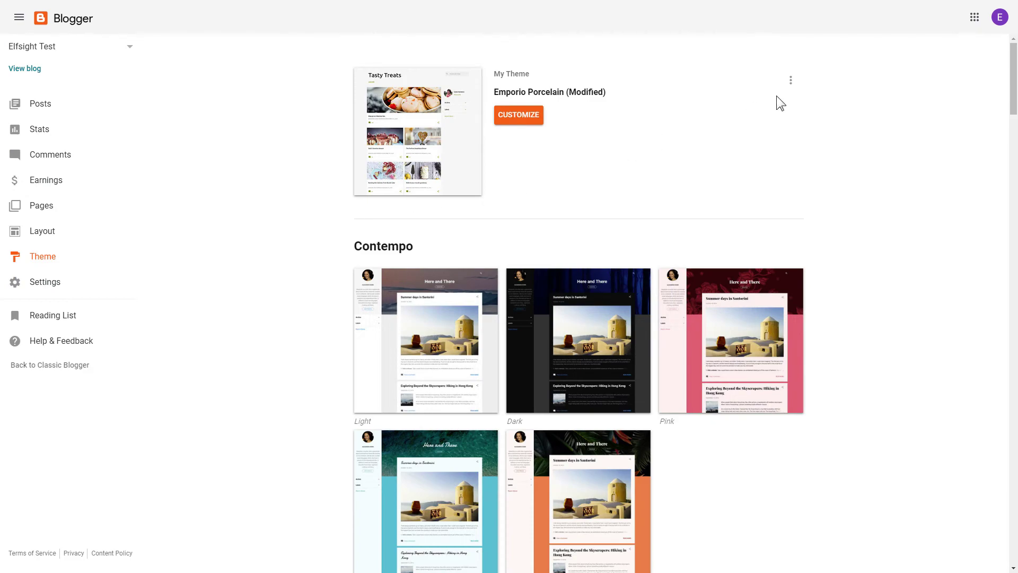
click(790, 82)
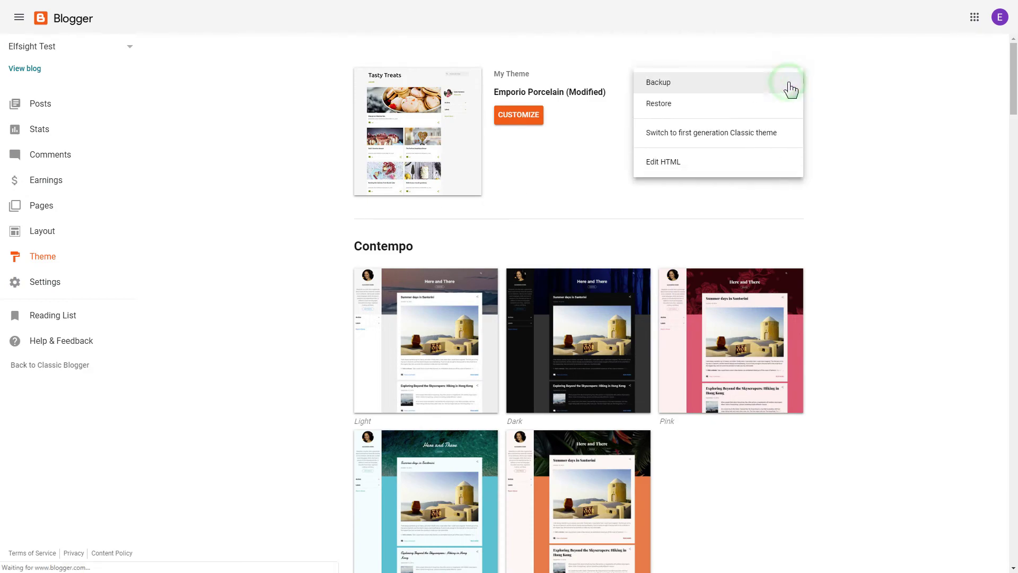
click(768, 163)
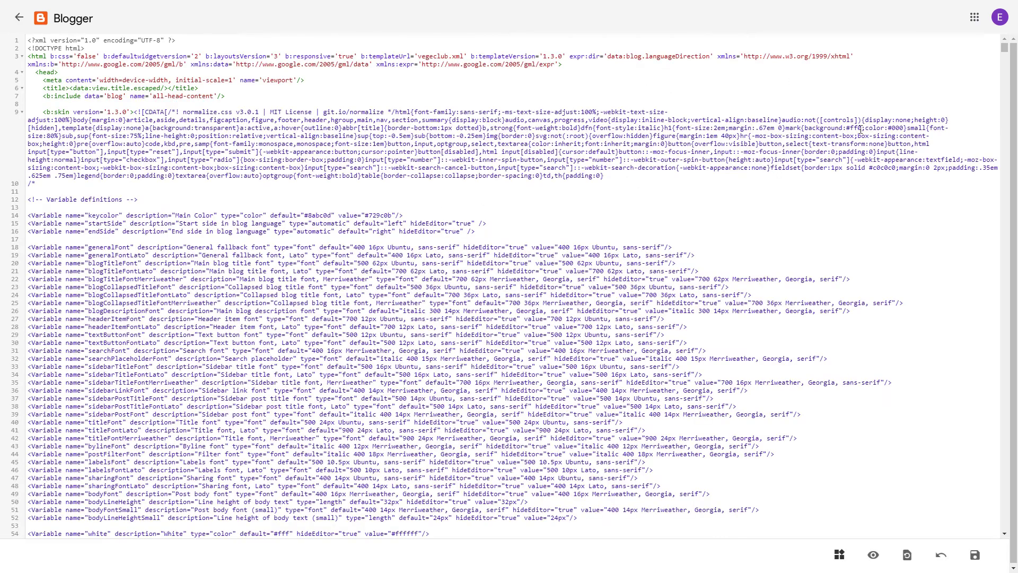
drag(1006, 54, 1006, 363)
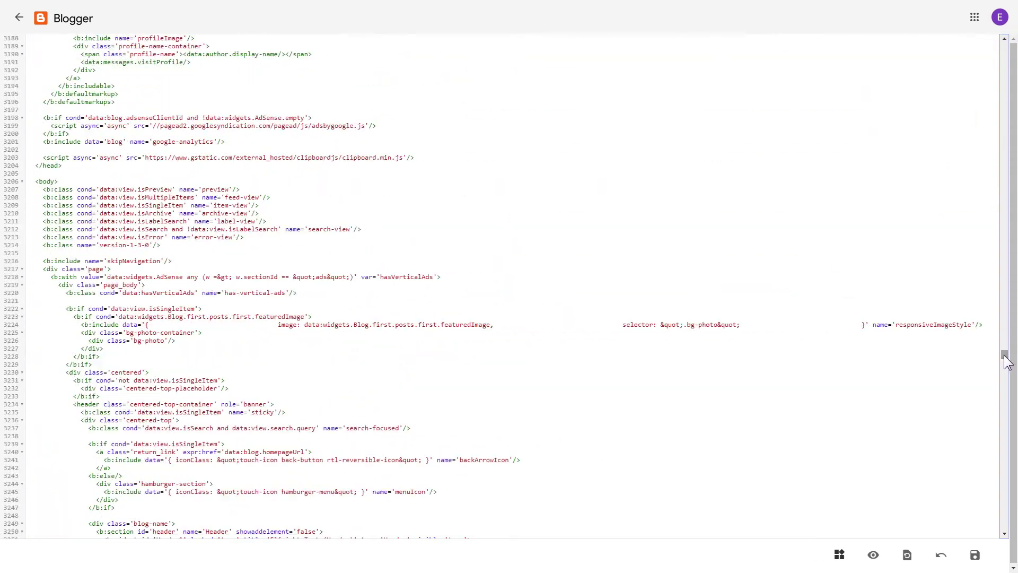
Step: Paste the Elfsight code on new lines after <div class='page'> and save the theme
click(130, 269)
key(Return)
key(Return)
key(Return)
click(133, 284)
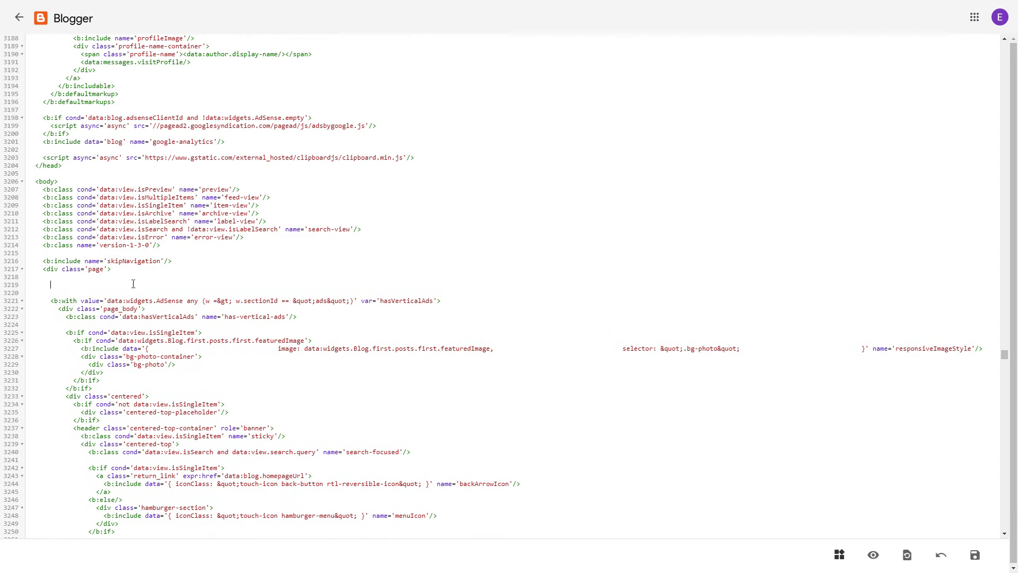
right_click(135, 286)
click(157, 349)
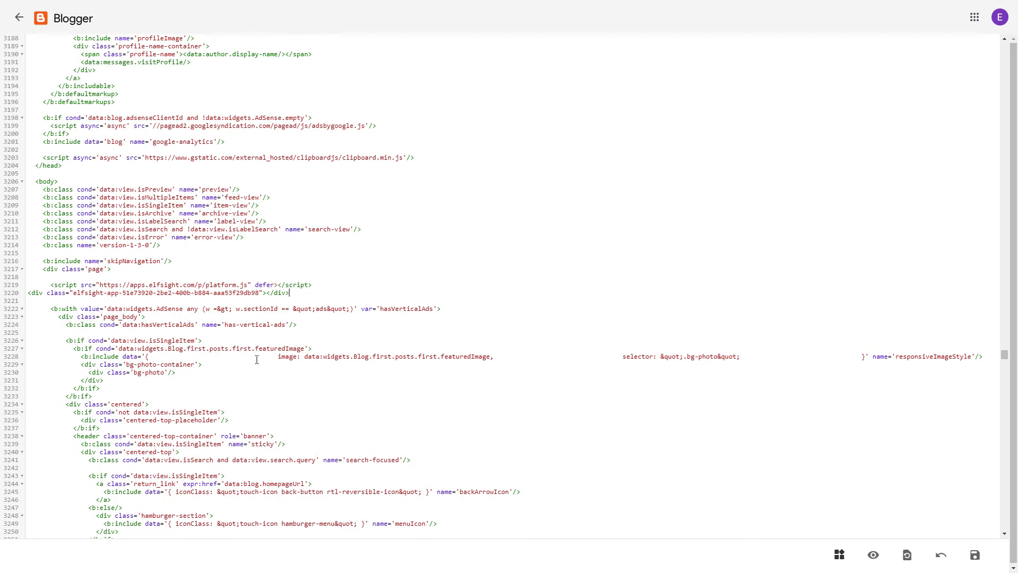
click(976, 560)
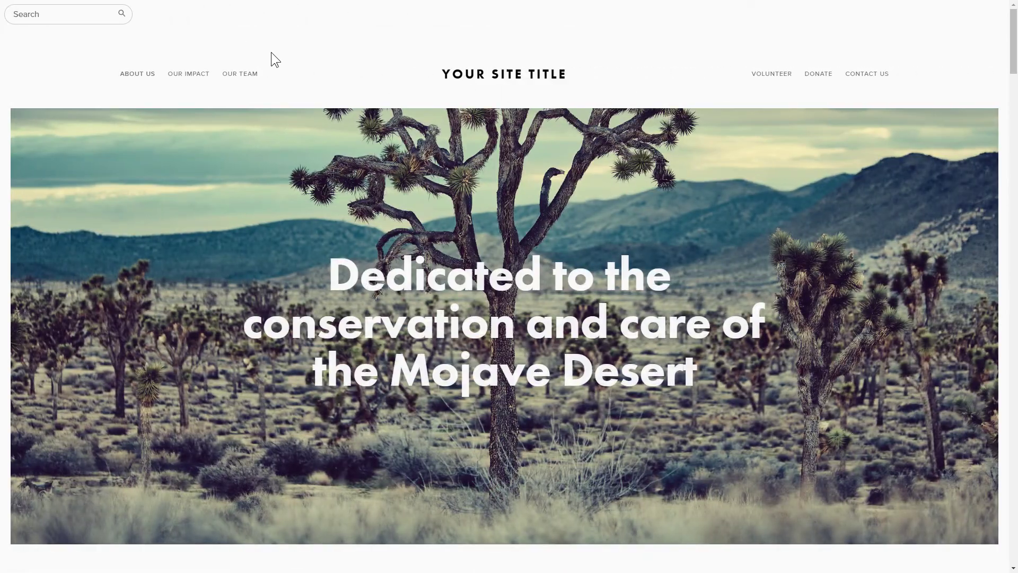
Step: Focus the new top-left search bar on the live site to query 'product'
click(106, 13)
text(product)
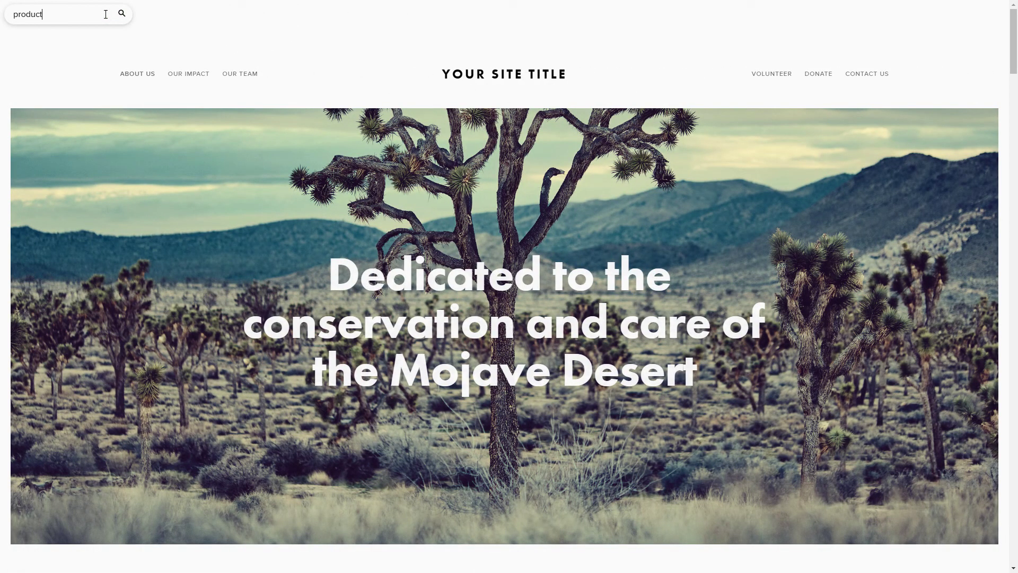